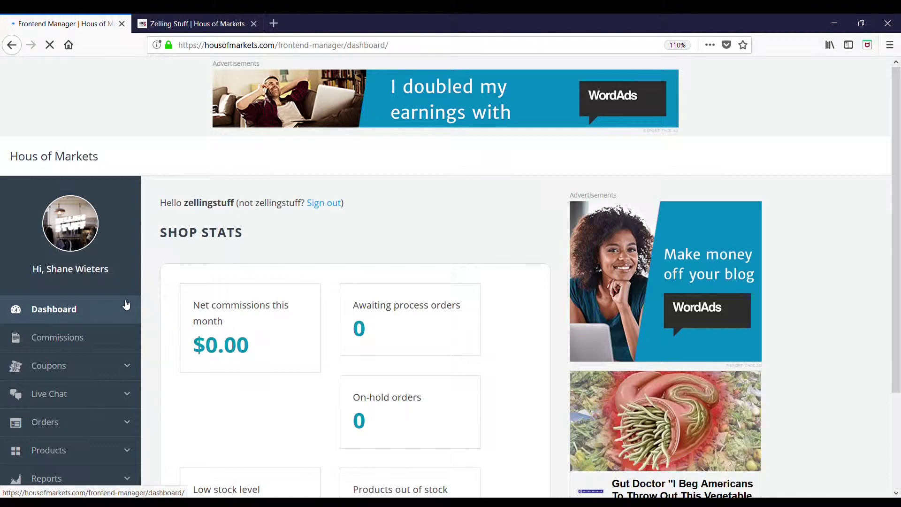
Step: View the vendor store page, then return to the Frontend Manager dashboard
scroll(127, 305, down, 3)
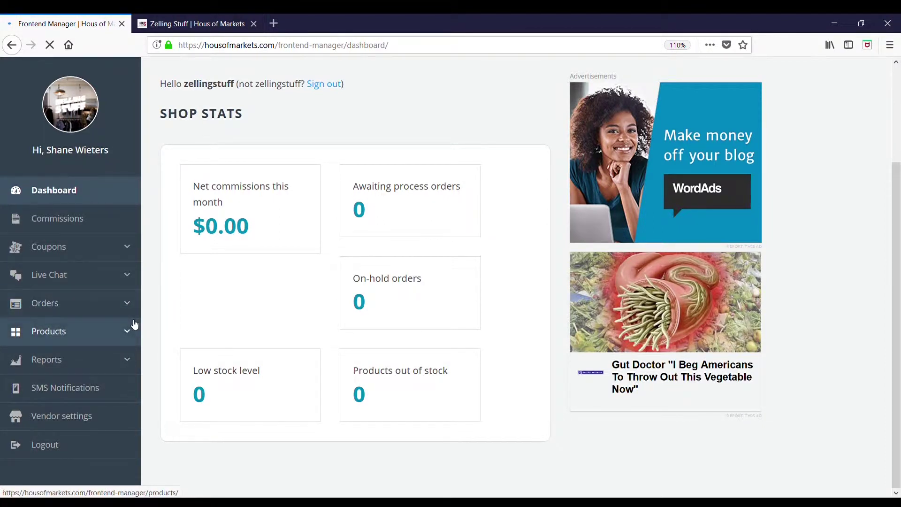
click(194, 24)
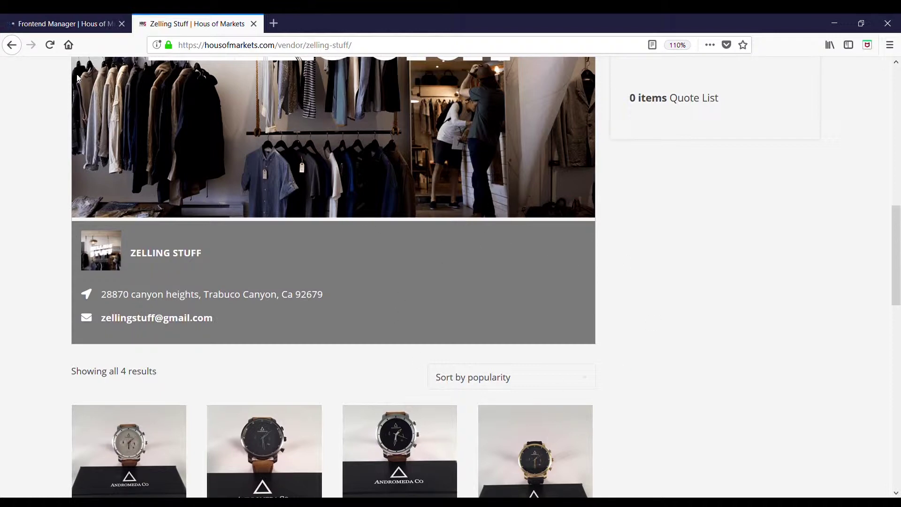
click(79, 30)
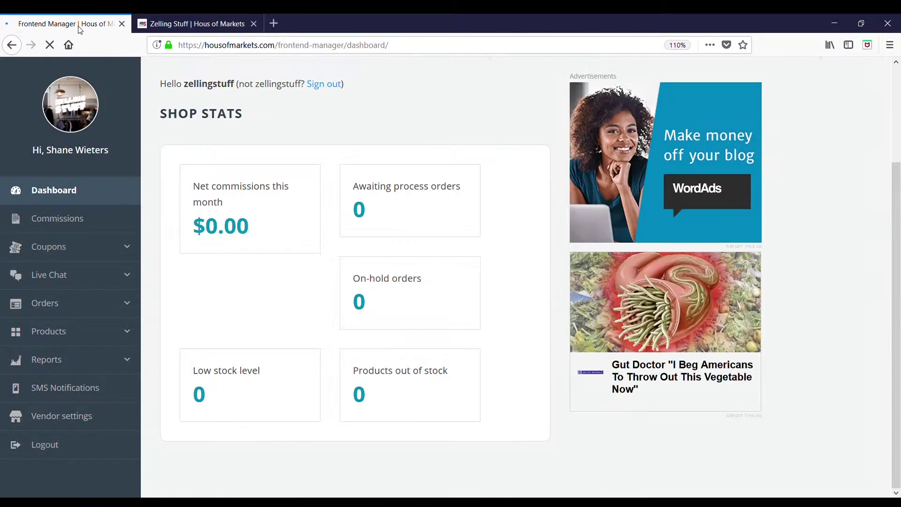
Step: Paste #yith-live-chat into the Front Page YITH Live Chat field and save the settings
click(69, 423)
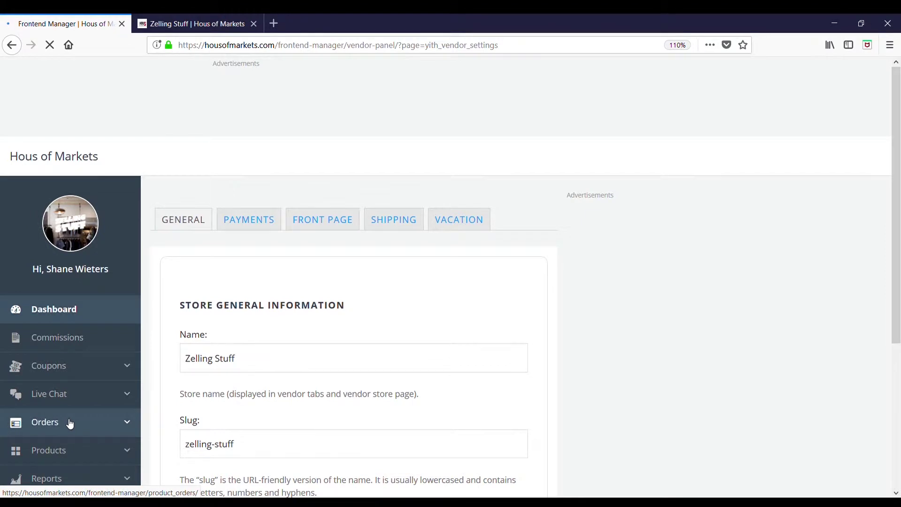
click(321, 224)
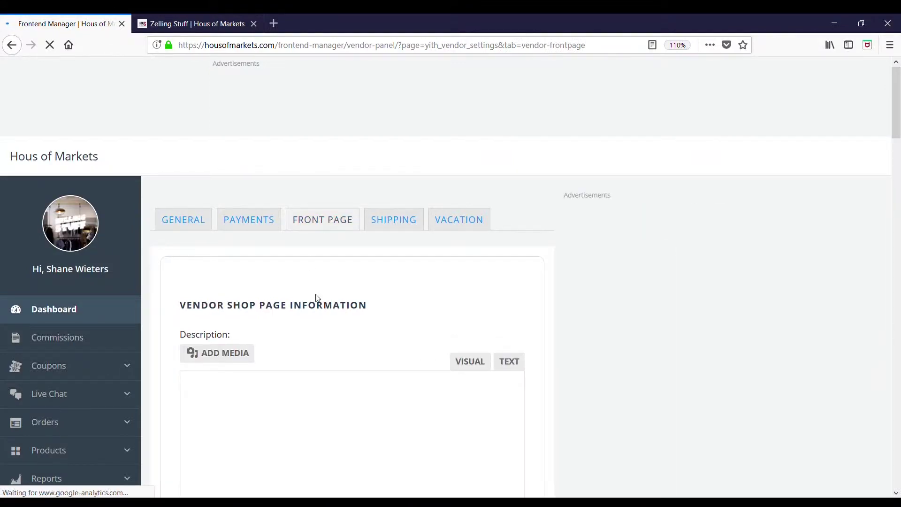
scroll(317, 298, down, 18)
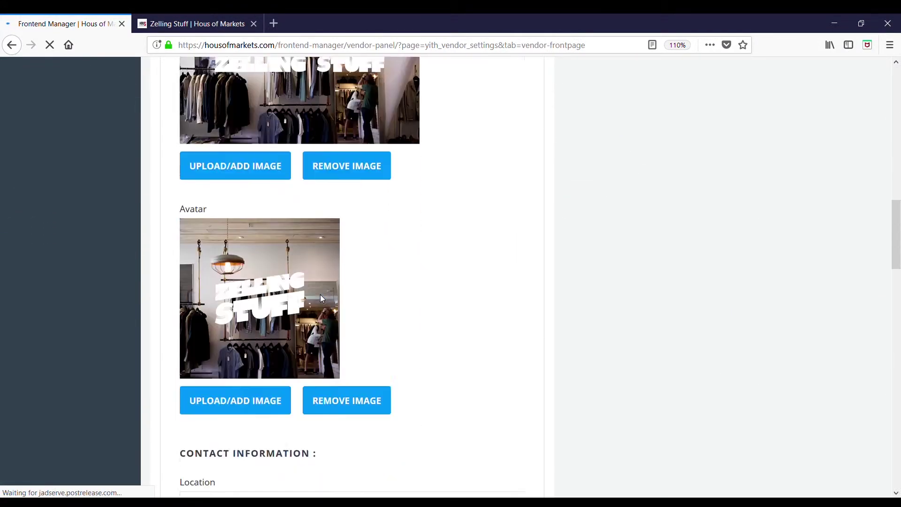
scroll(325, 299, down, 20)
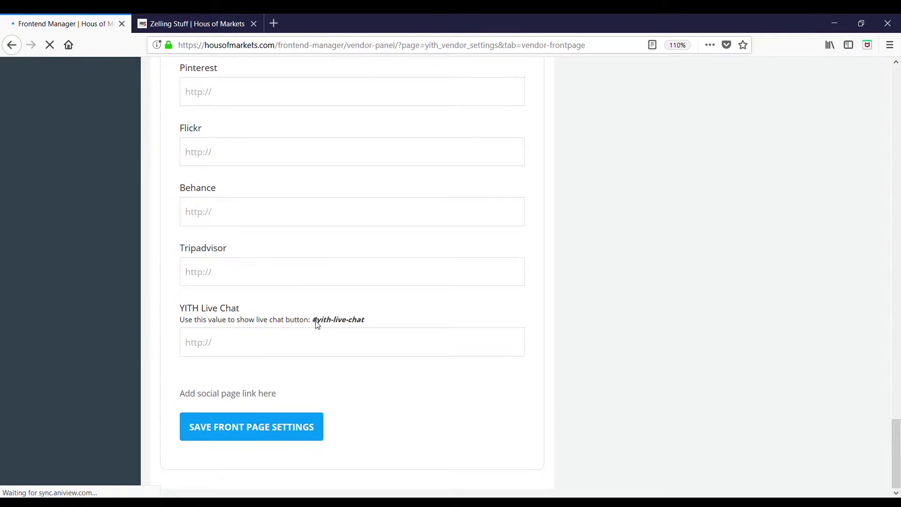
drag(314, 321, 368, 327)
key(ctrl+c)
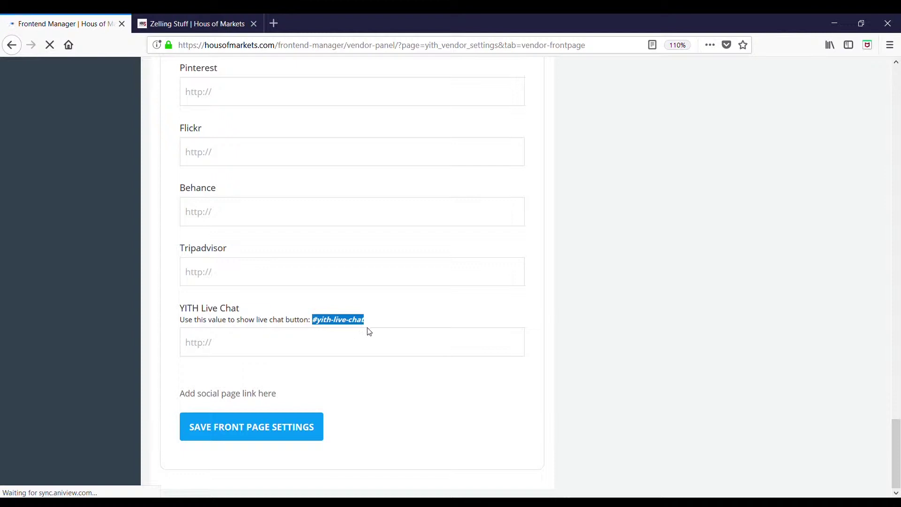
click(360, 353)
key(ctrl+v)
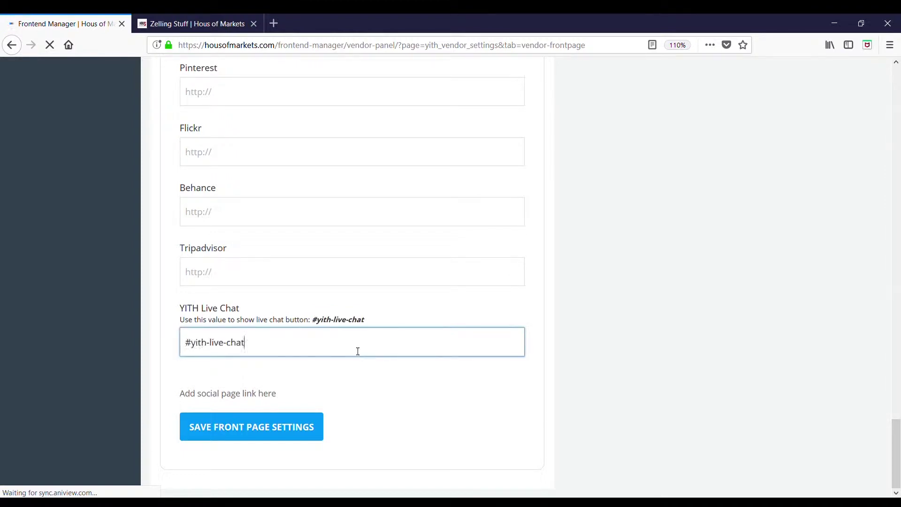
click(249, 430)
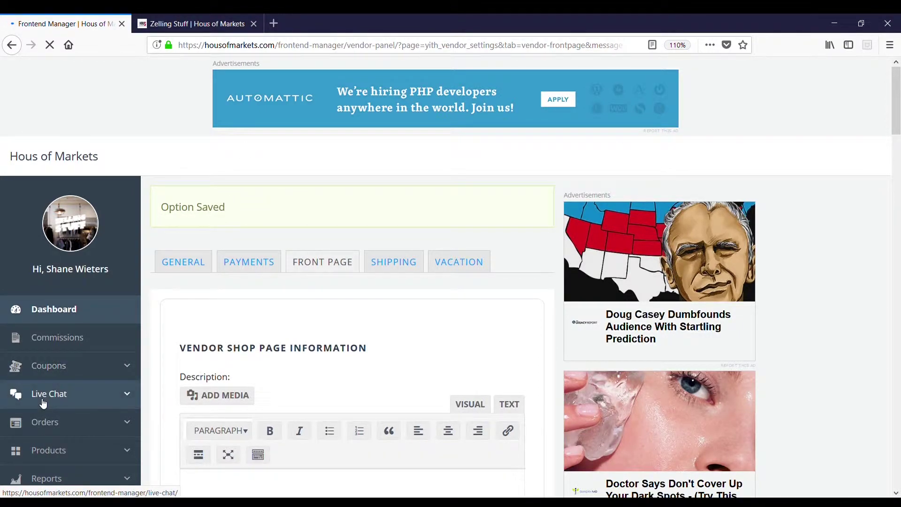
click(192, 26)
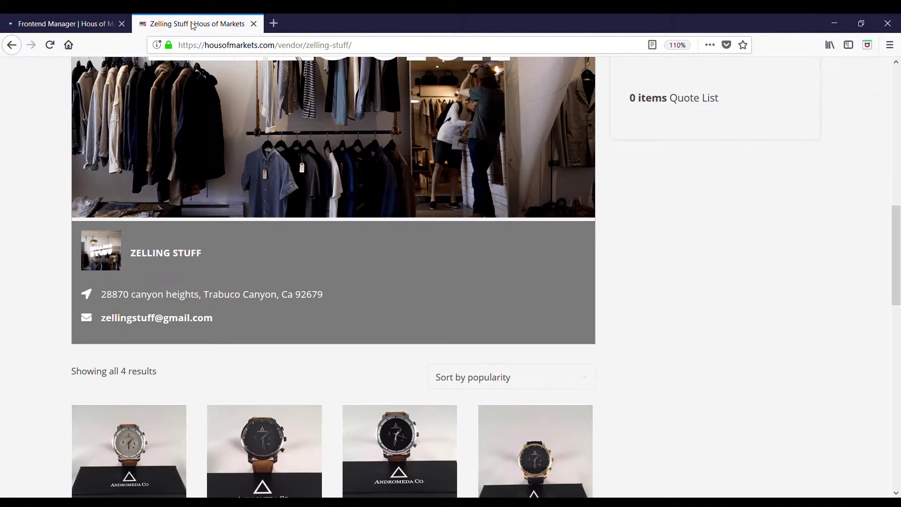
click(51, 46)
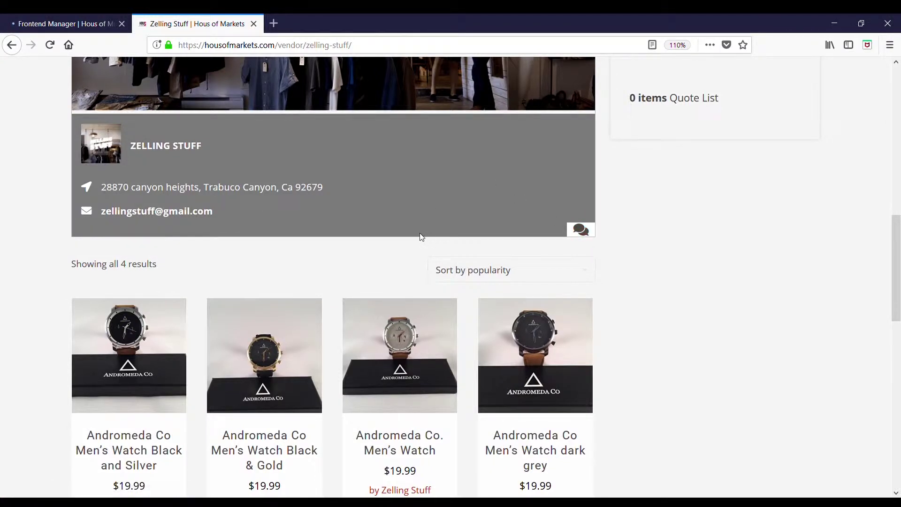
click(23, 22)
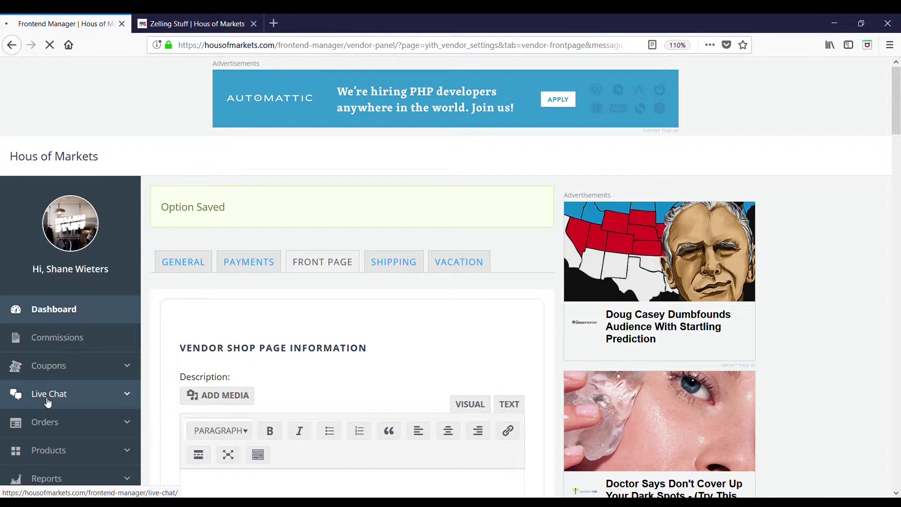
Step: Open the chat console, toggle the operator offline and back online, then return to the store
click(47, 394)
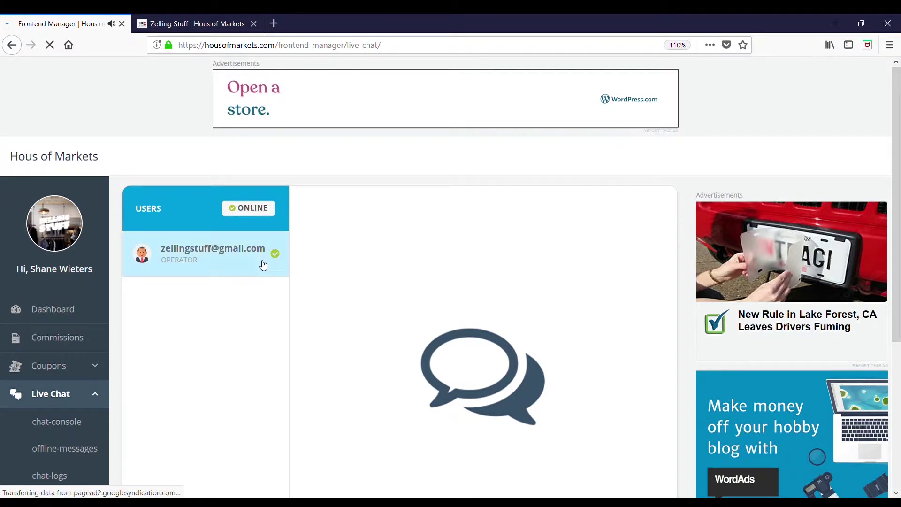
scroll(180, 184, down, 2)
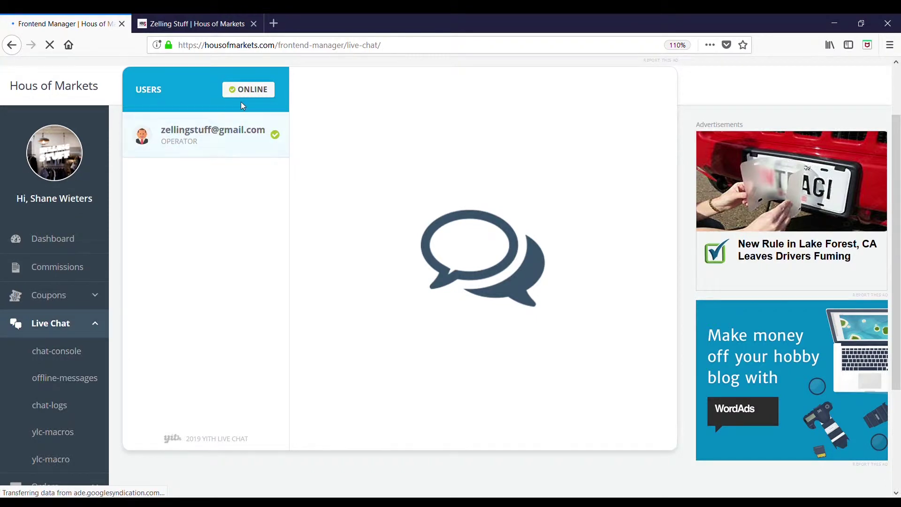
click(254, 91)
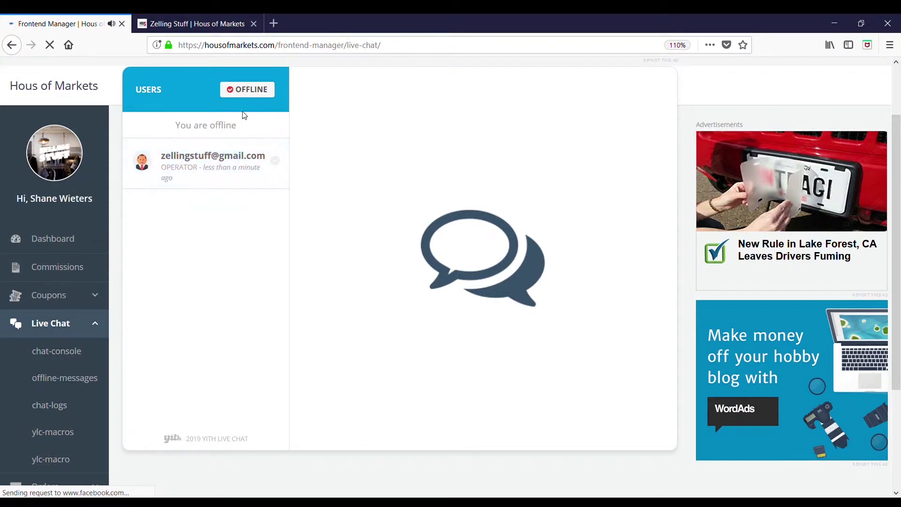
click(244, 91)
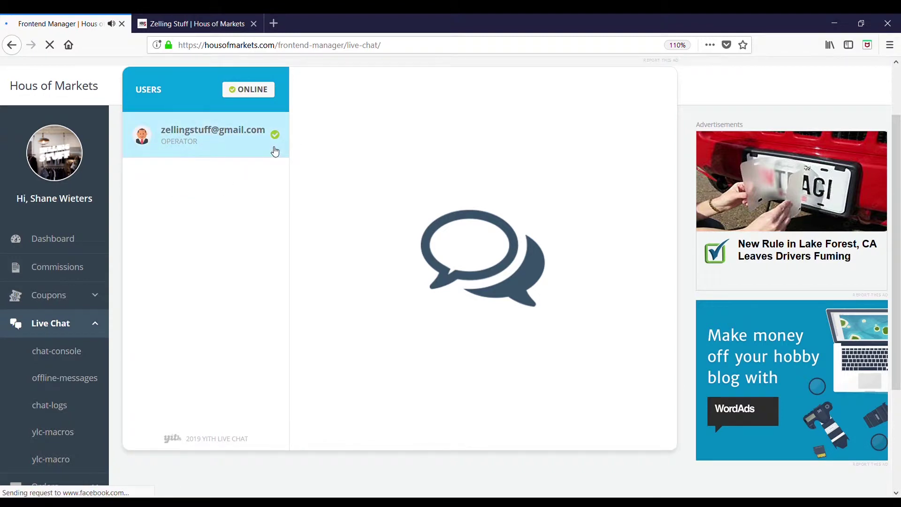
click(195, 23)
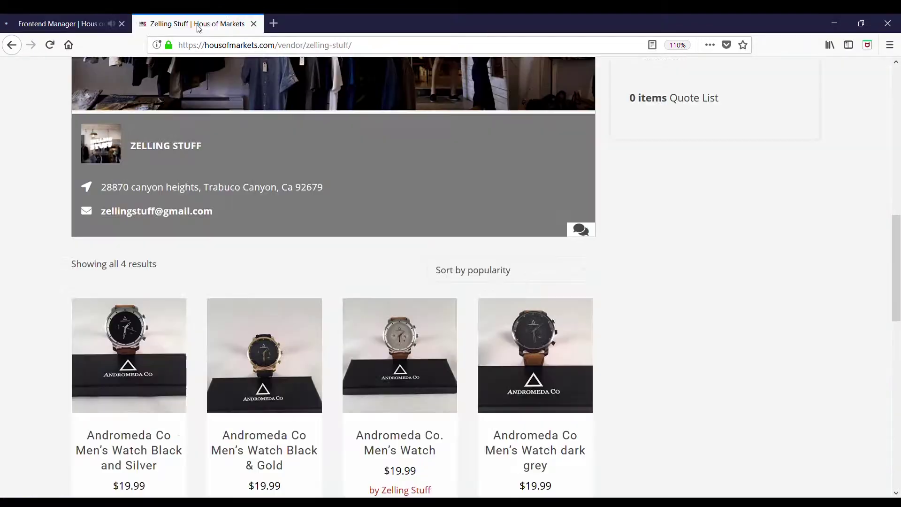
Step: Reload the store and fill the visitor chat form with a name, e-mail and log consent
click(50, 45)
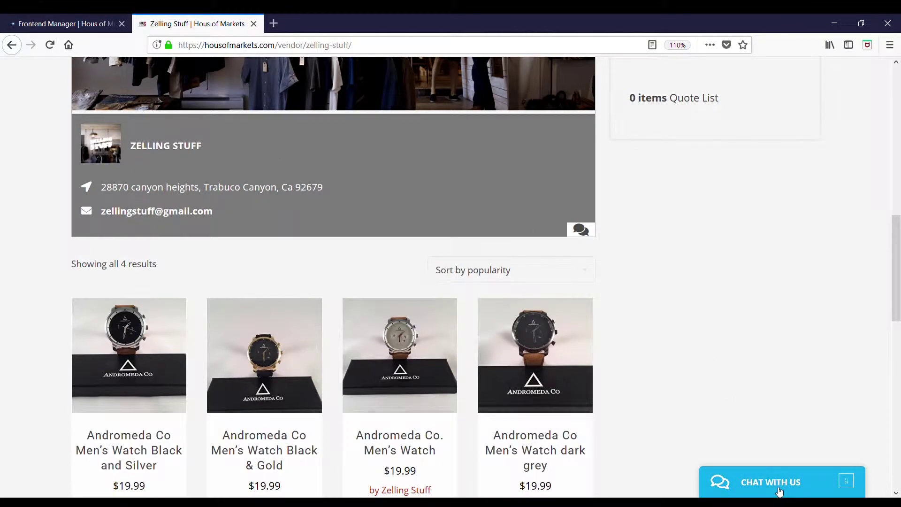
click(779, 491)
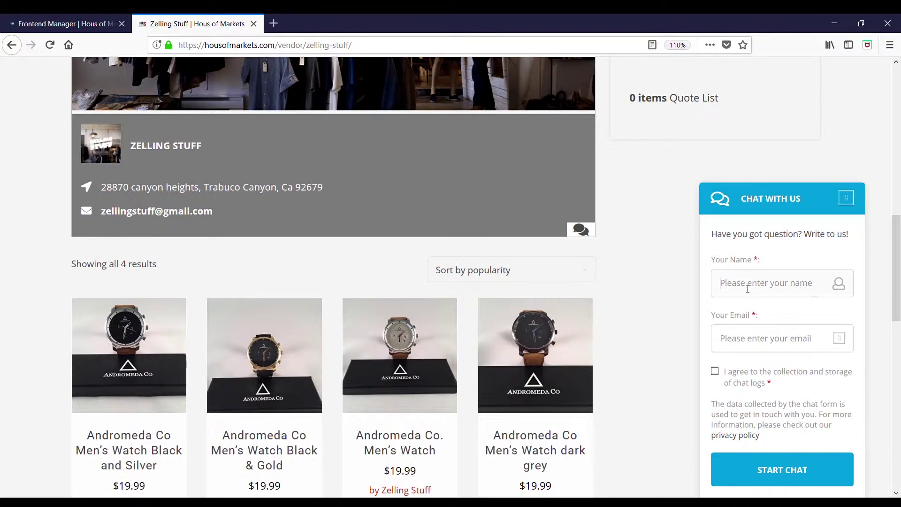
text(Shane)
click(818, 345)
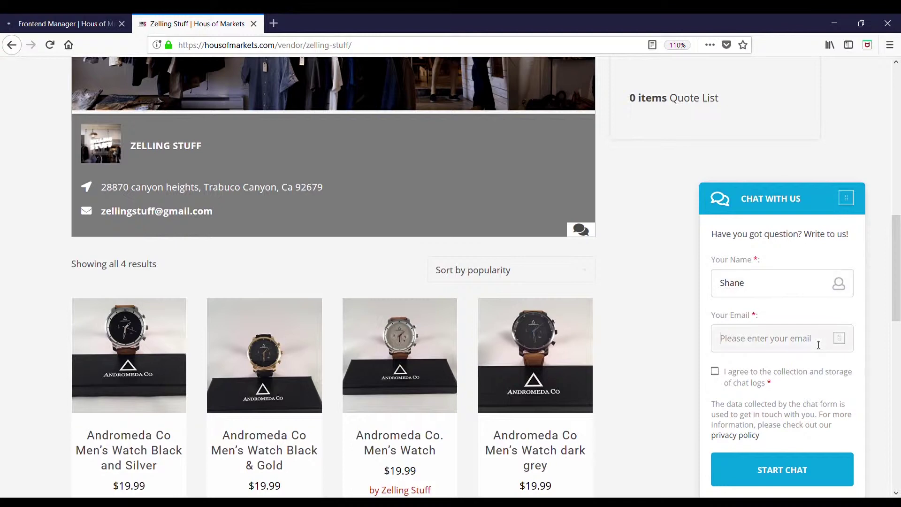
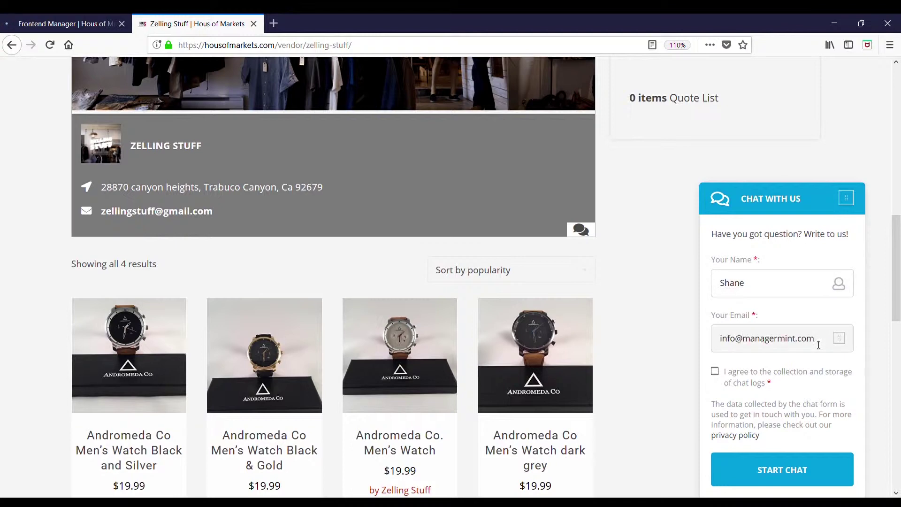
click(715, 372)
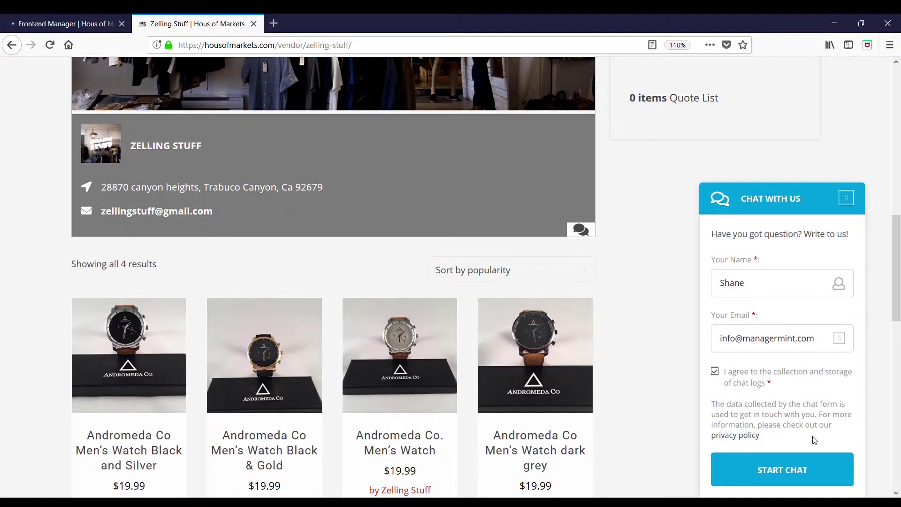
Step: Start the visitor chat and send the message 'test' to the vendor
click(782, 475)
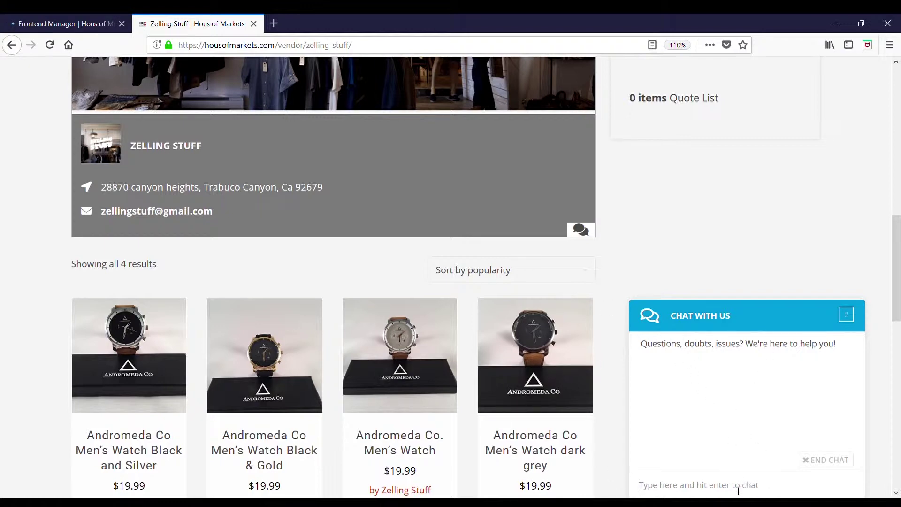
text(te)
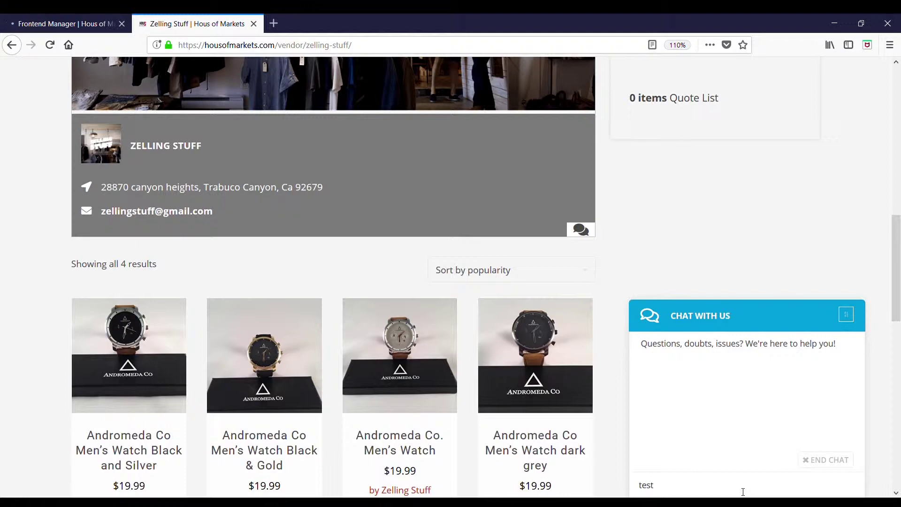
text(st)
key(Return)
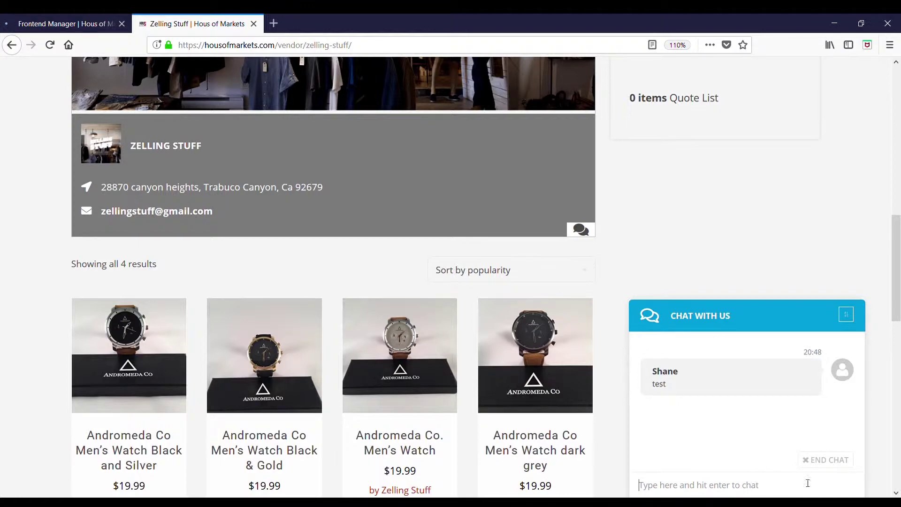
click(73, 24)
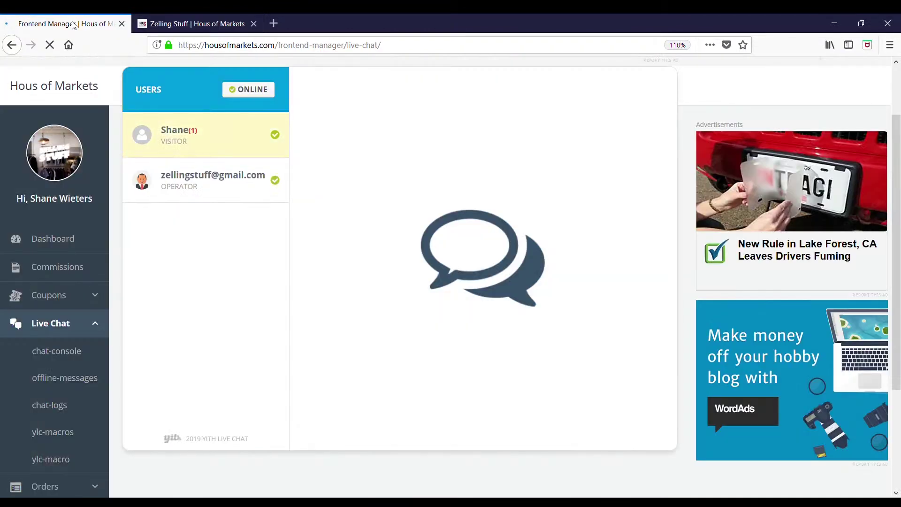
Step: Open the waiting visitor's conversation and reply 'hello', then view the store page
click(226, 149)
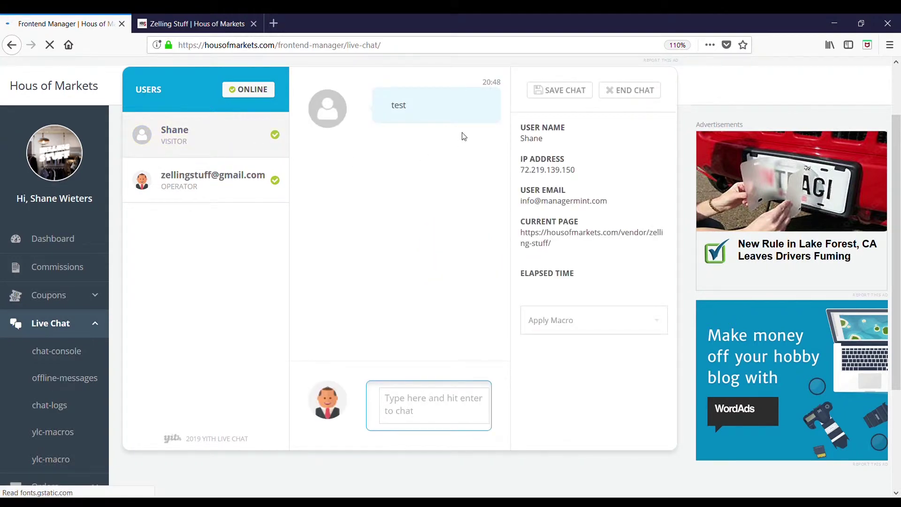
click(423, 421)
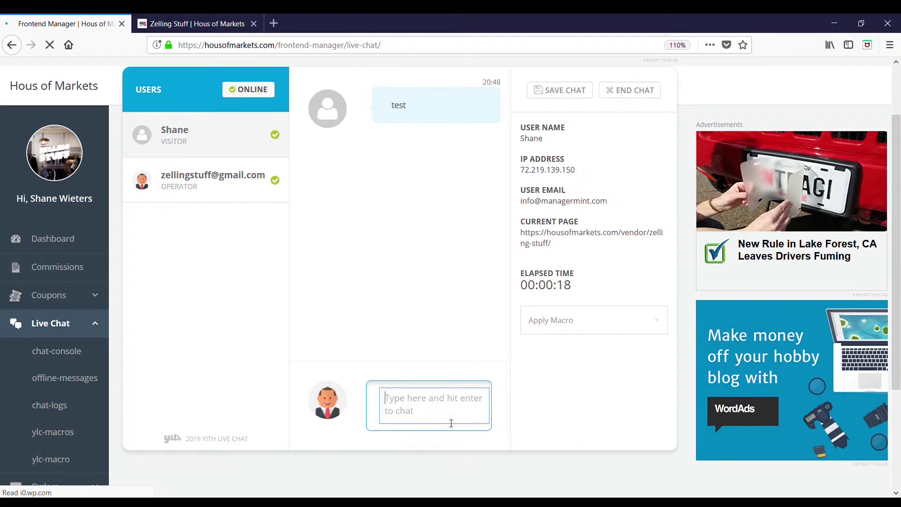
text(hello)
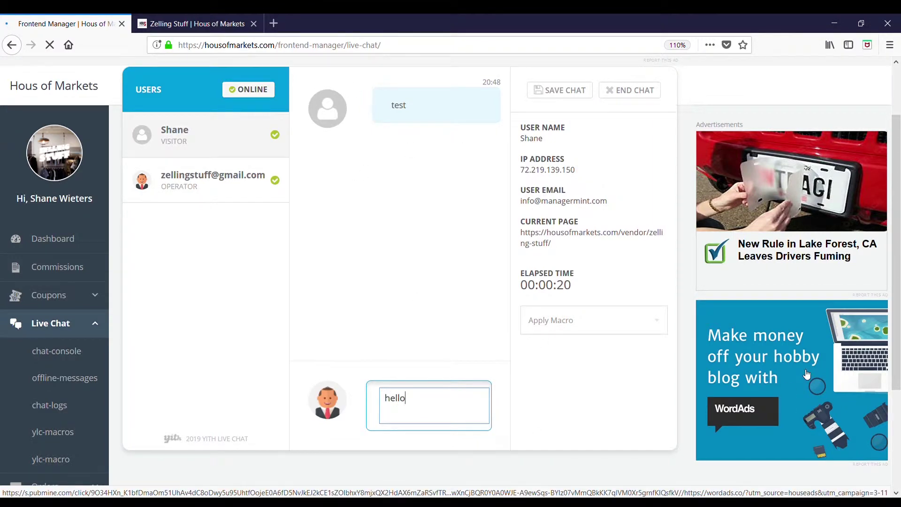
key(Return)
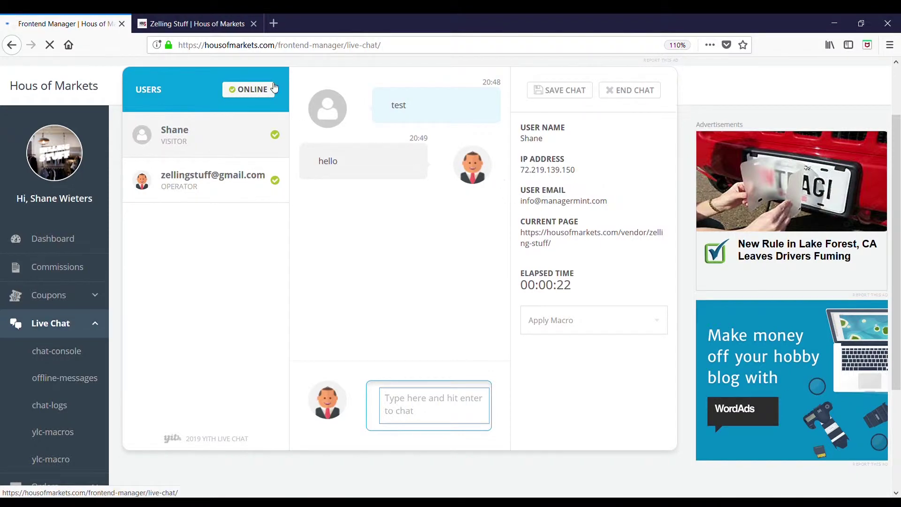
click(188, 24)
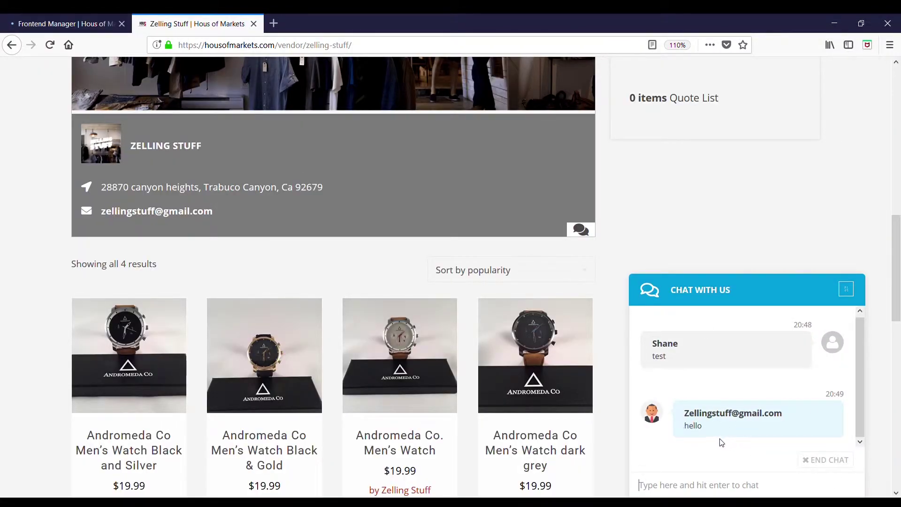
Step: End the chat from the storefront widget, minimize it, and return to the Frontend Manager
click(810, 460)
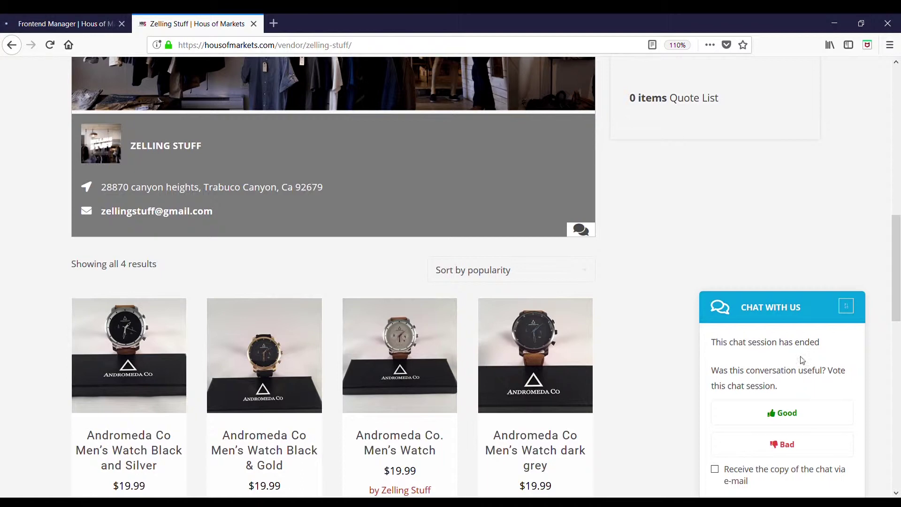
click(787, 413)
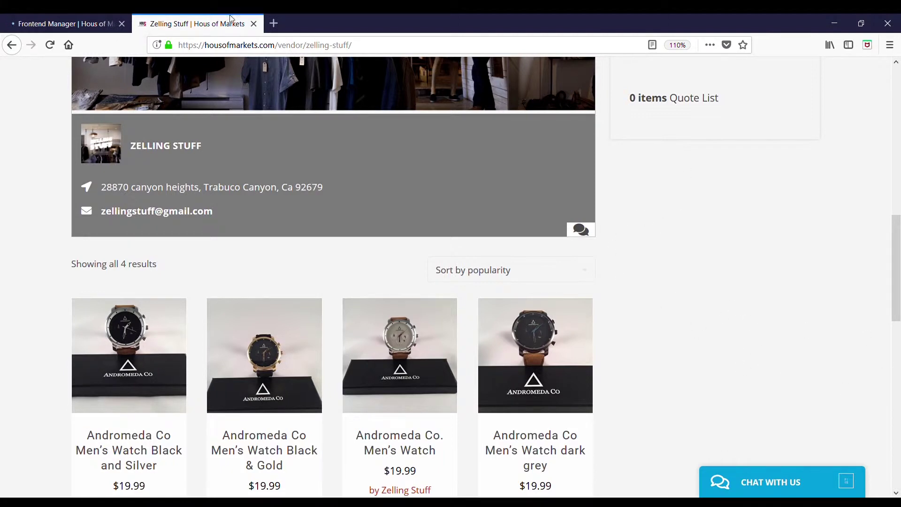
click(81, 24)
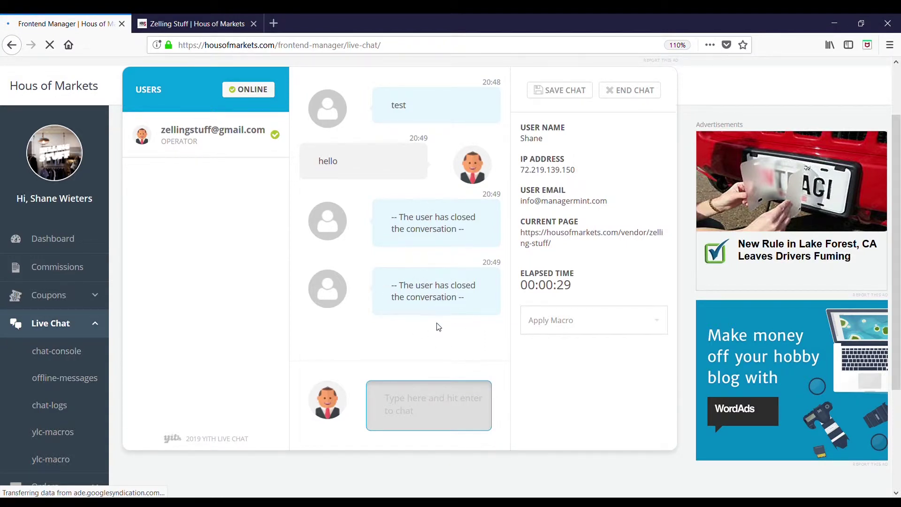
Step: End the conversation from the operator console and head to the chat logs
click(623, 96)
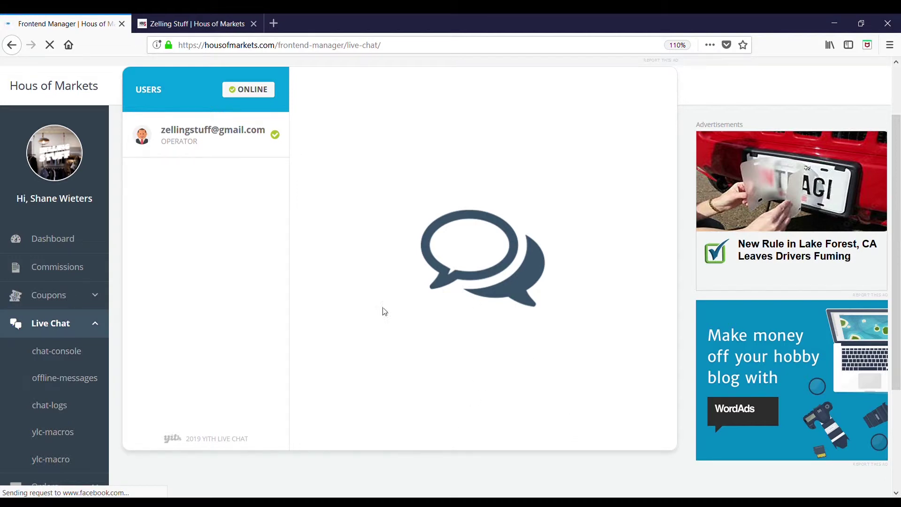
click(42, 414)
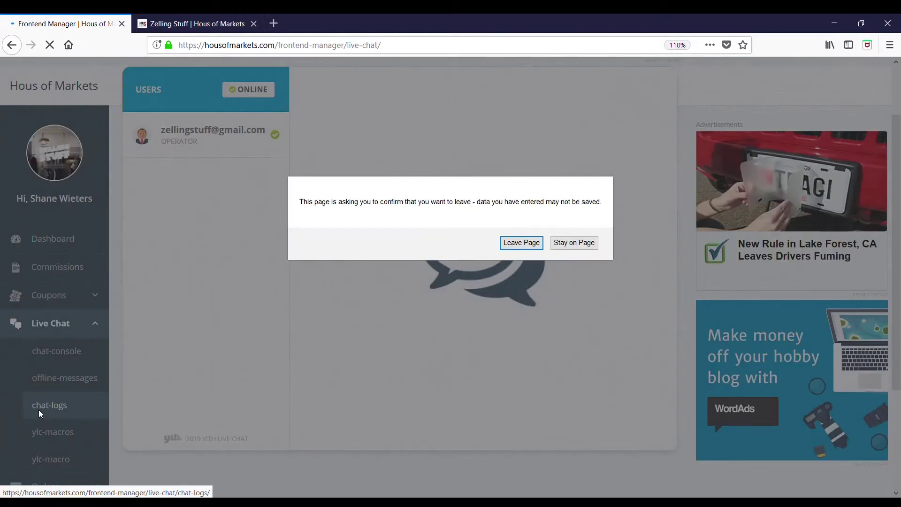
Step: Confirm leaving the console and open the 20:48 chat log transcript
click(532, 244)
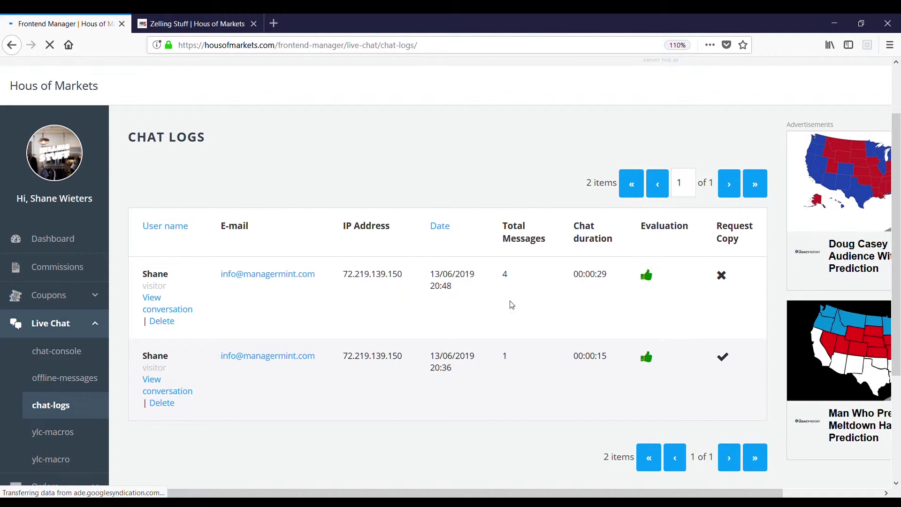
click(158, 313)
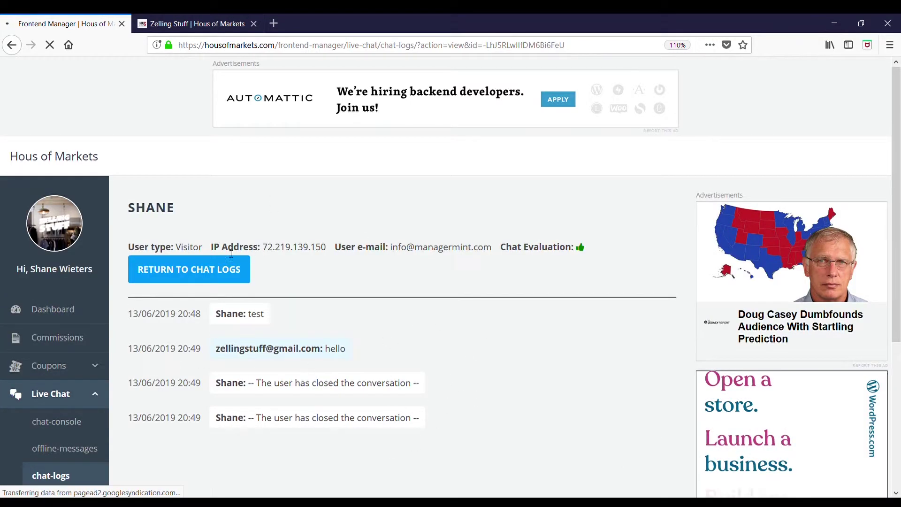
Step: Return from the transcript to the chat logs list and move to the new-macro form
click(181, 288)
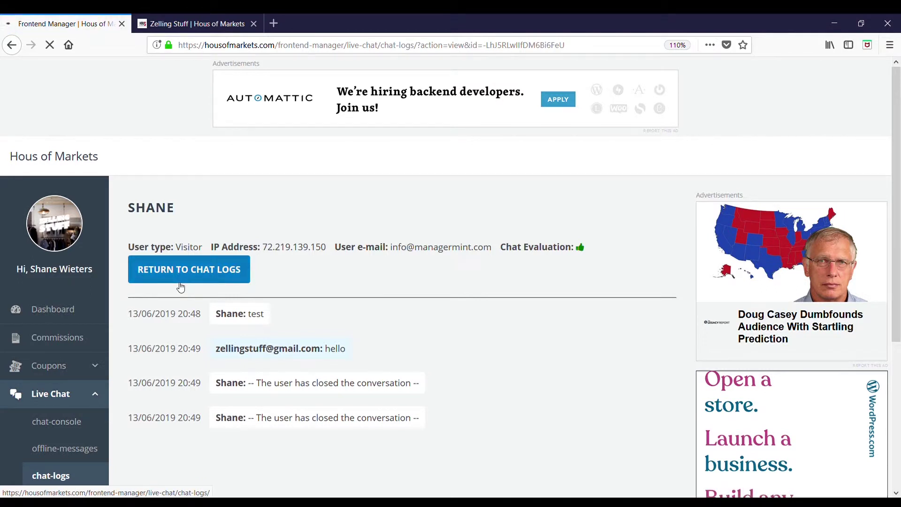
scroll(257, 301, down, 3)
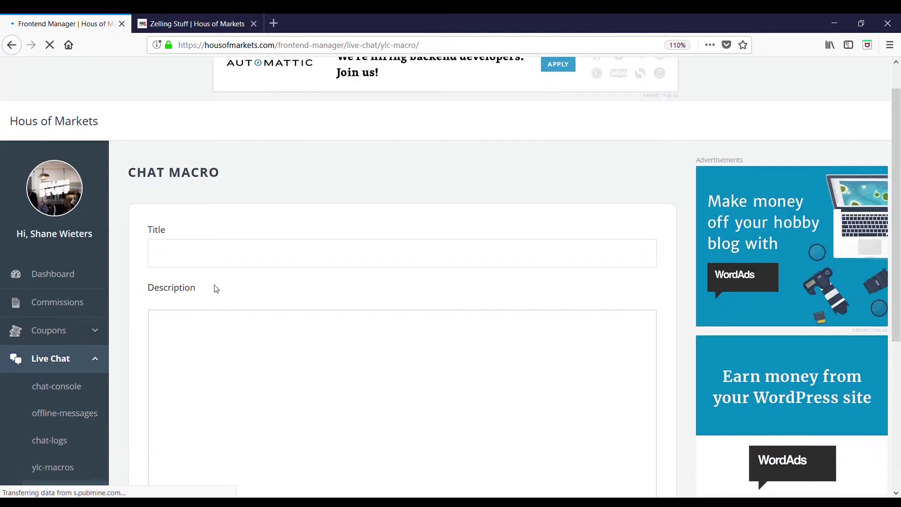
Step: Save a macro titled 'welcome' reading 'welcome to zelling stuff' and view the macros list
scroll(217, 289, down, 4)
scroll(219, 288, up, 3)
click(230, 232)
text(welcom)
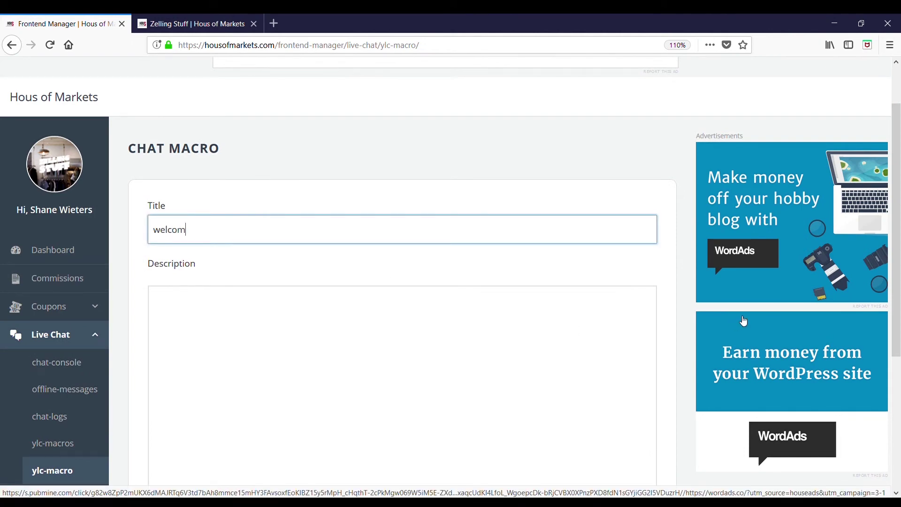
key(Tab)
text(welcome to zelling stuff)
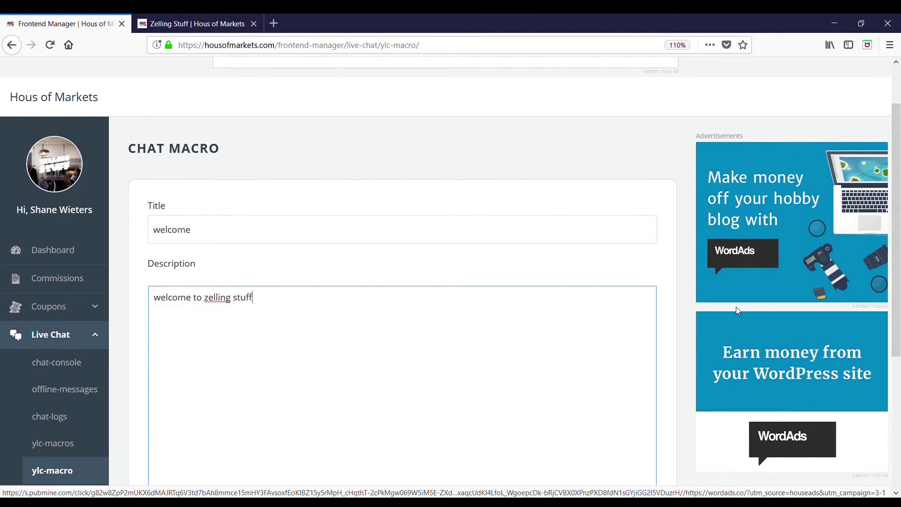
scroll(187, 295, down, 4)
click(173, 437)
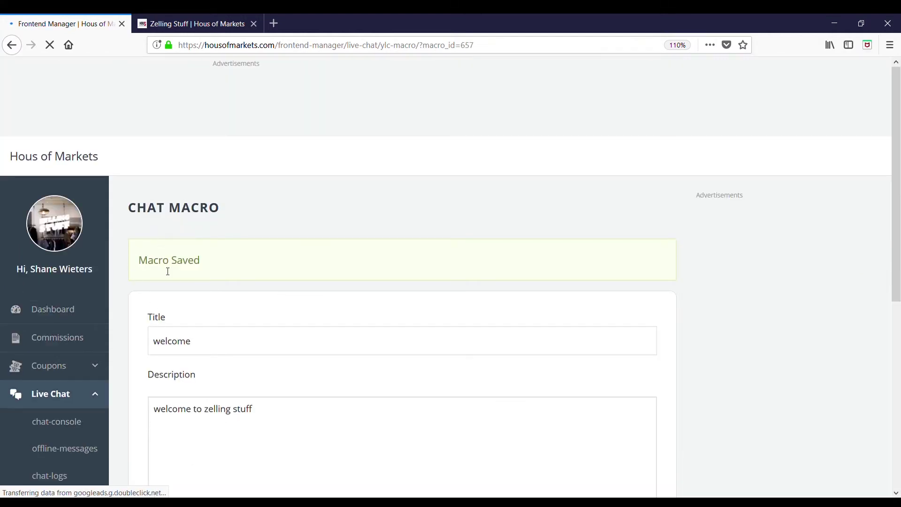
scroll(127, 324, down, 5)
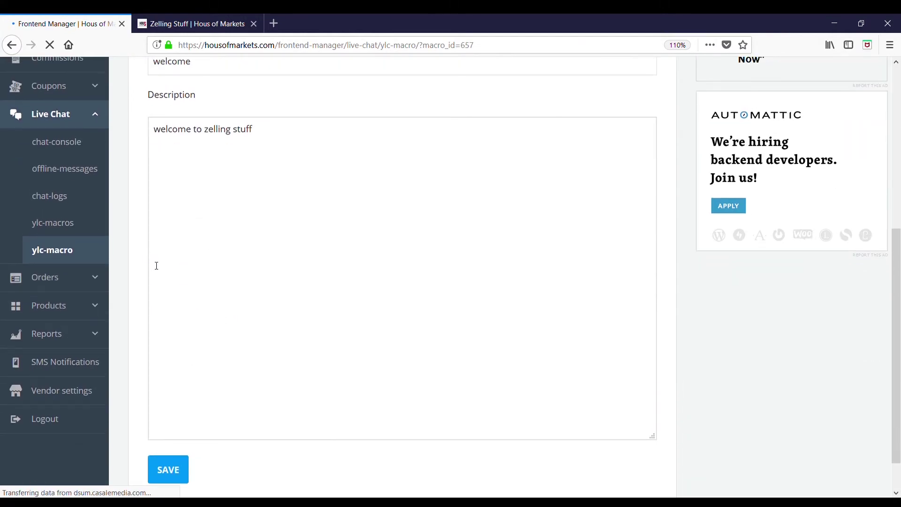
scroll(155, 263, up, 2)
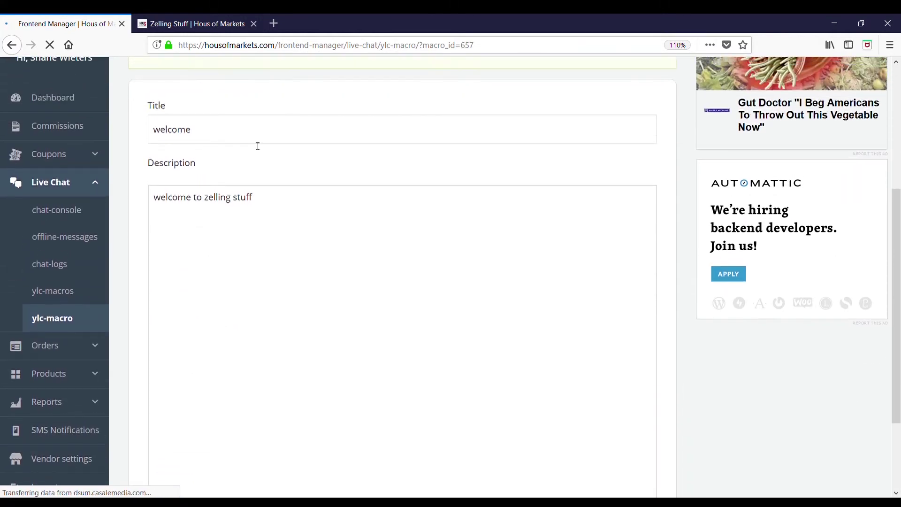
click(56, 296)
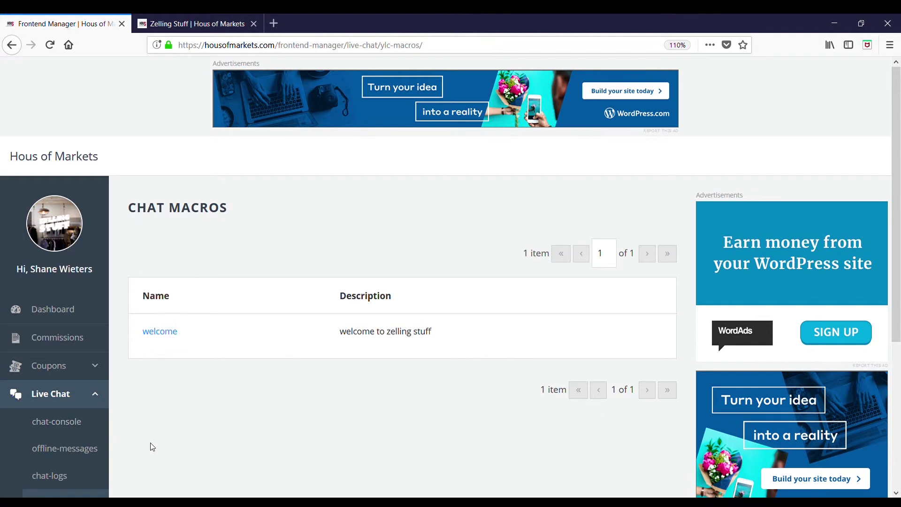
Step: Open the chat console, then start a new visitor chat from the store's Chat With Us widget
click(61, 424)
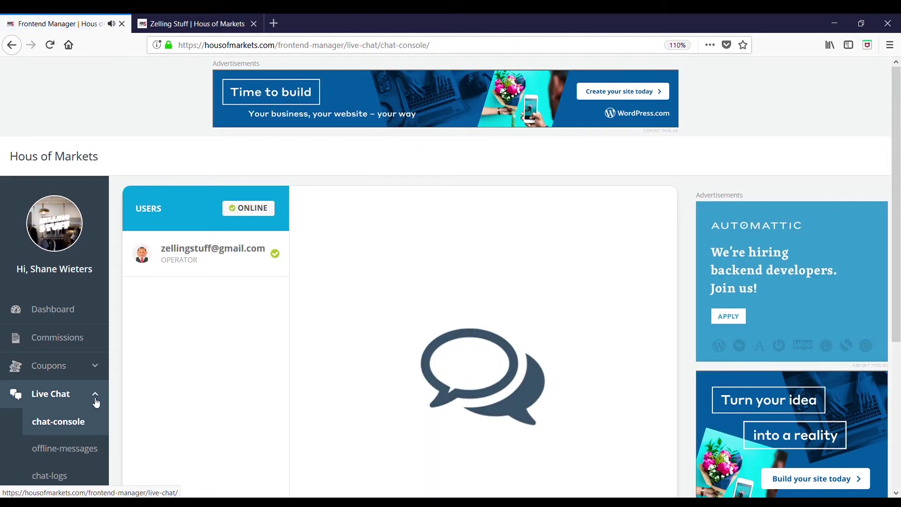
scroll(212, 306, down, 3)
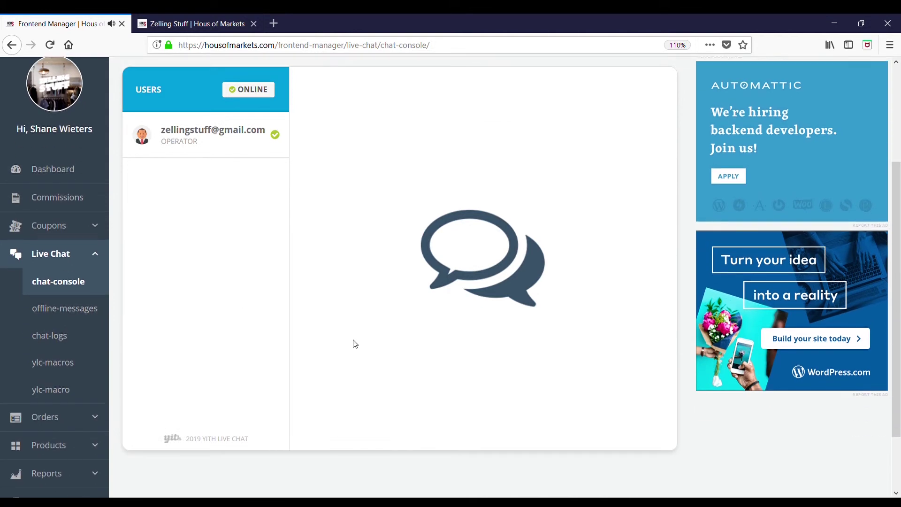
click(221, 23)
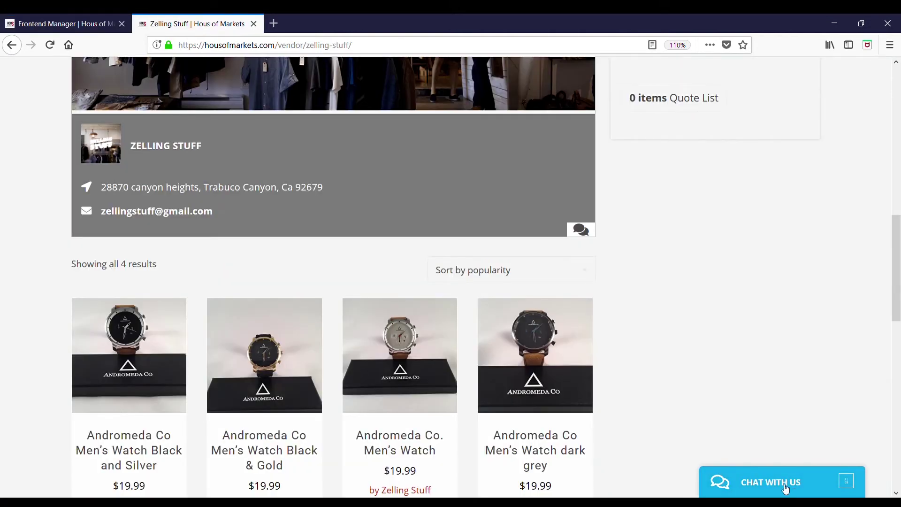
click(789, 491)
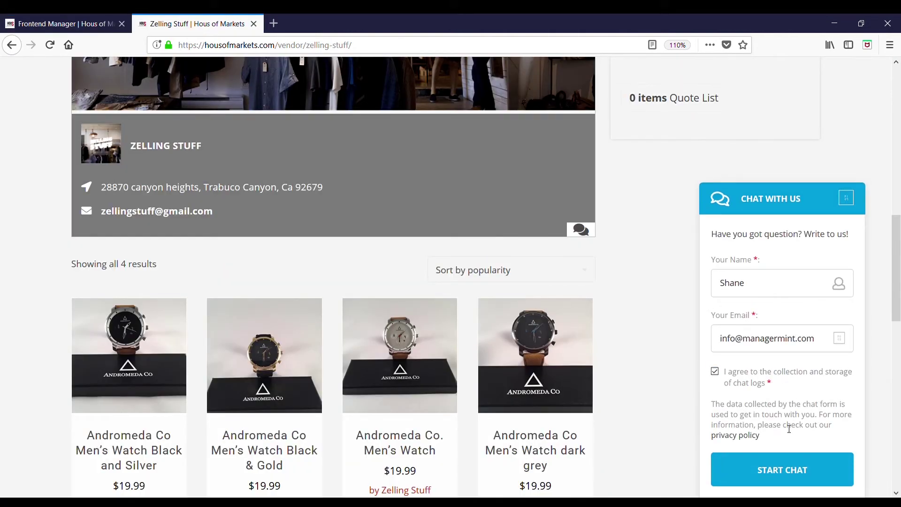
click(771, 471)
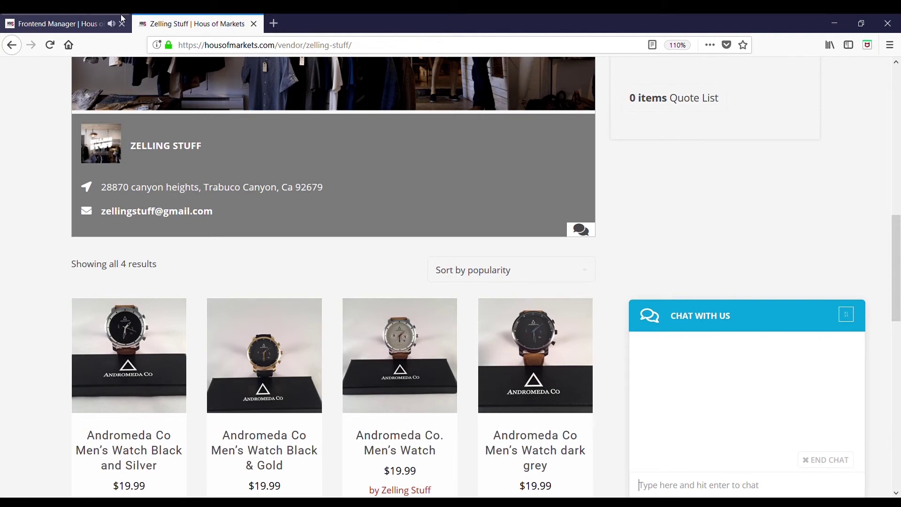
click(58, 22)
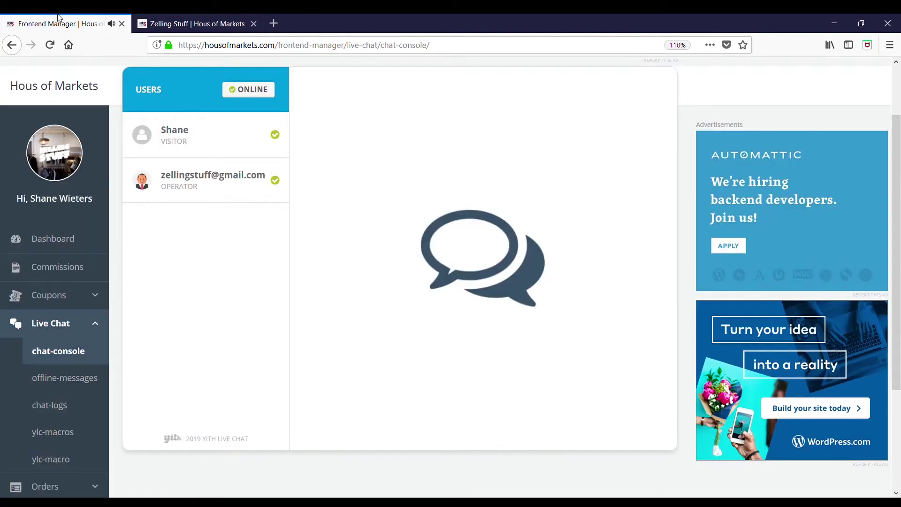
Step: Reply to the waiting visitor with the 'welcome' macro, sending 'welcome to zelling stuff'
click(209, 140)
click(585, 322)
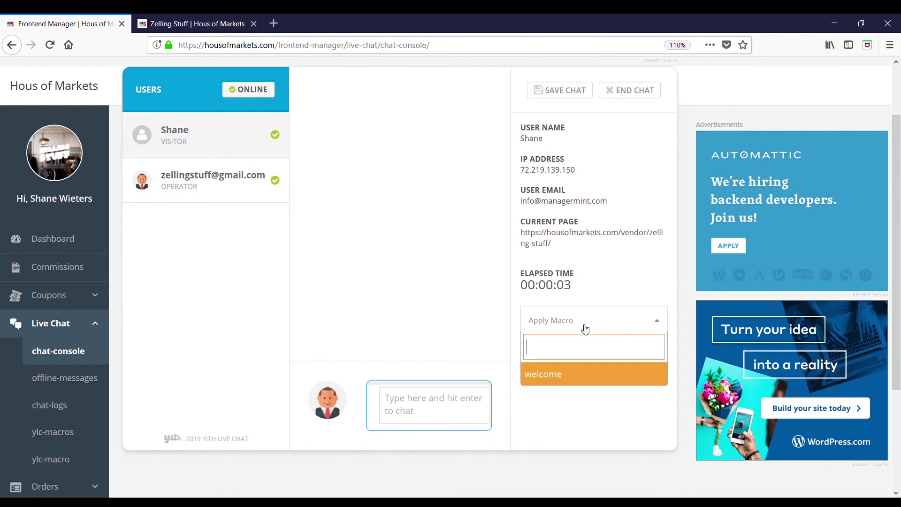
click(577, 384)
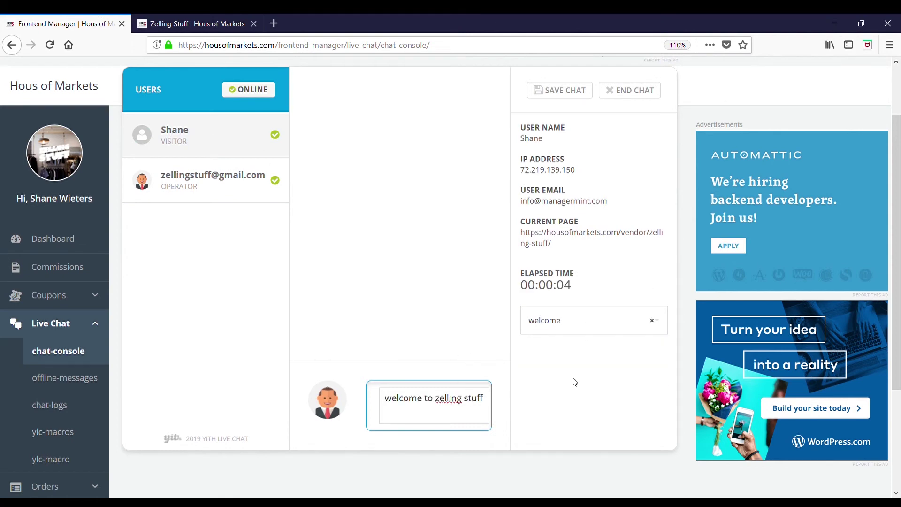
click(484, 416)
key(Return)
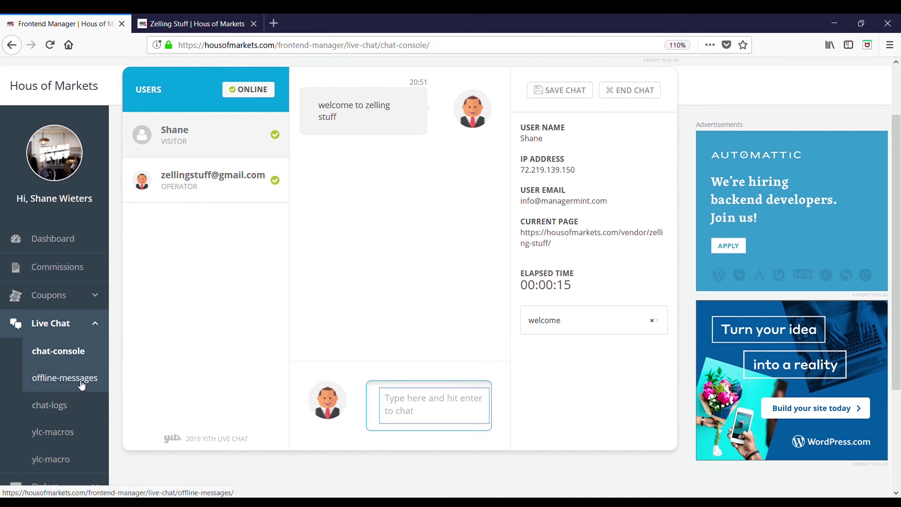
click(81, 383)
Step: Confirm leaving the chat console and review the empty Offline Messages list (0 items)
click(521, 242)
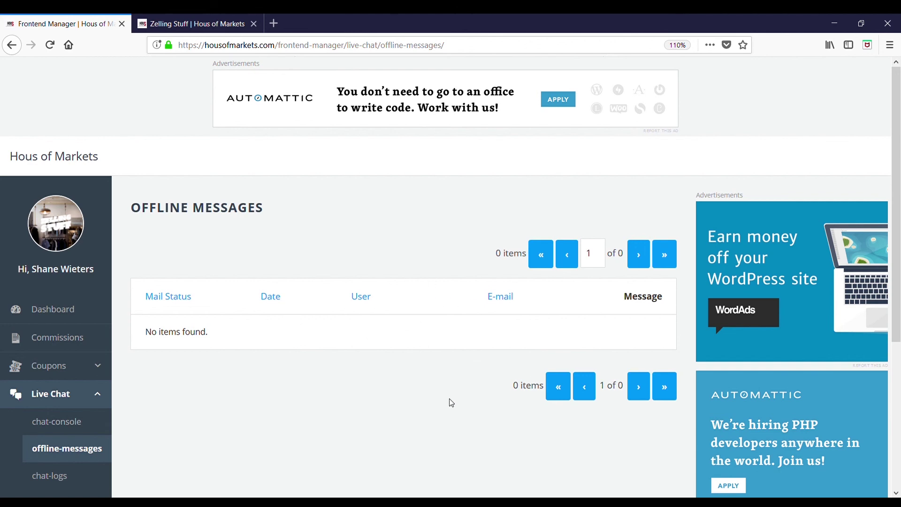
scroll(451, 399, down, 3)
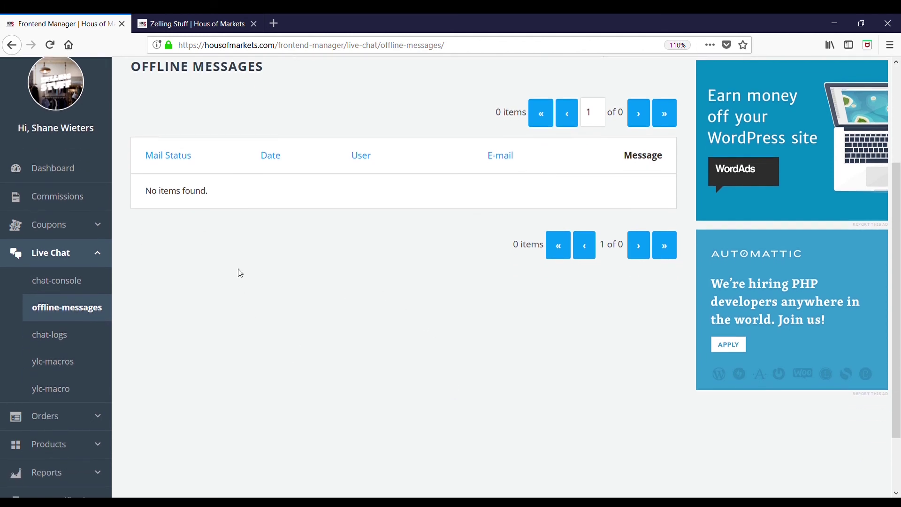